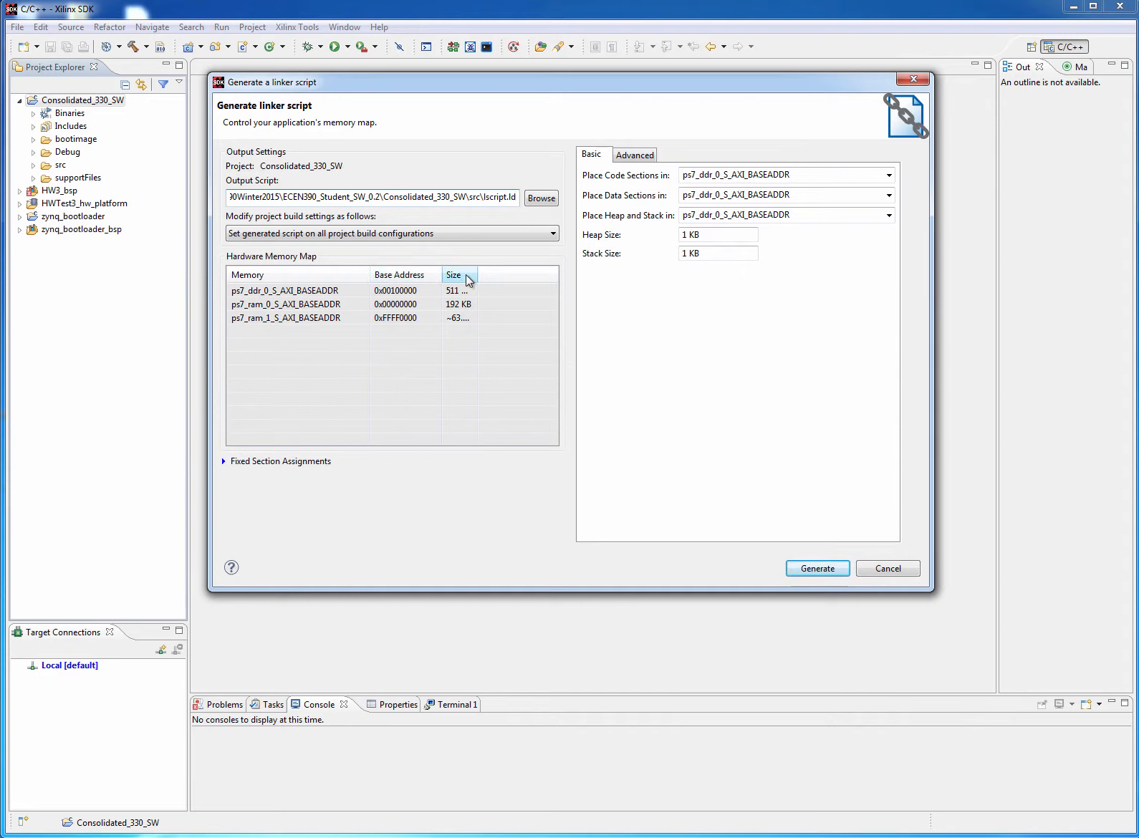
# Step: Widen the memory map's Size column to show full sizes, and put away the web page with the queue.c code
pyautogui.moveTo(476, 274); pyautogui.dragTo(488, 272)
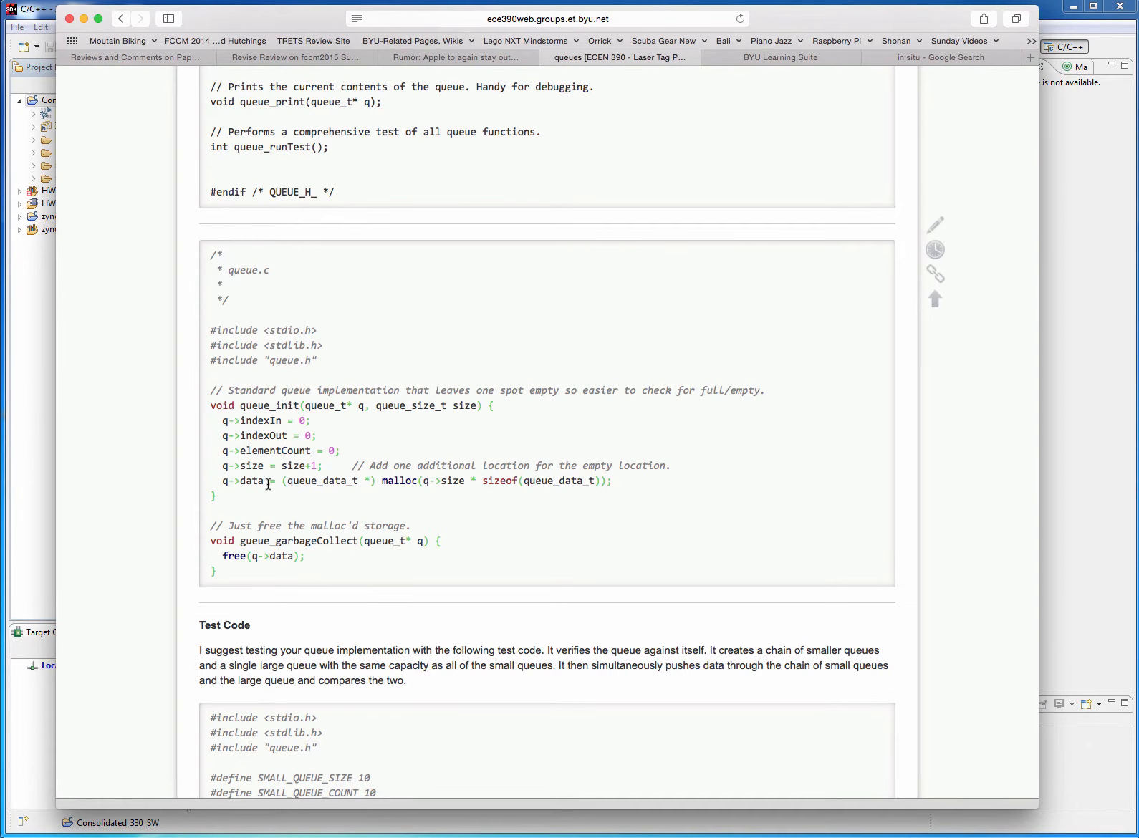
pyautogui.click(83, 19)
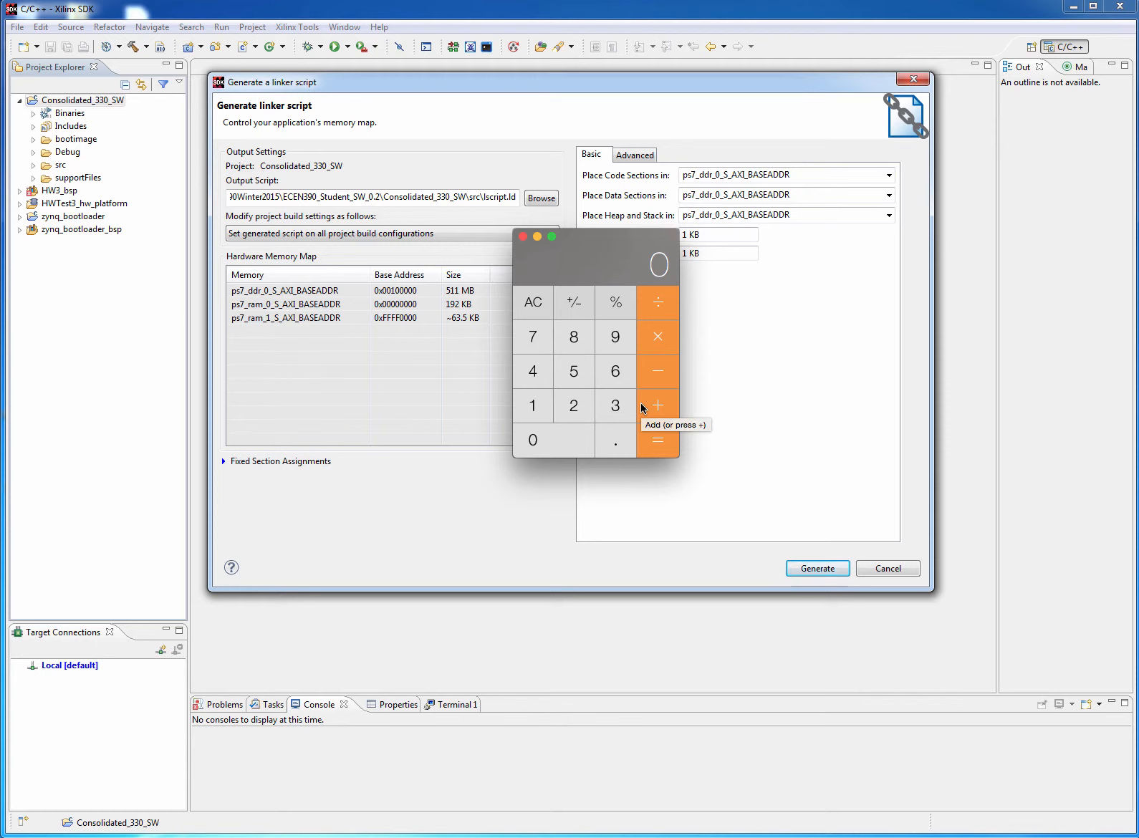
# Step: Calculate 50 times 8 in the calculator and close it
pyautogui.click(568, 374)
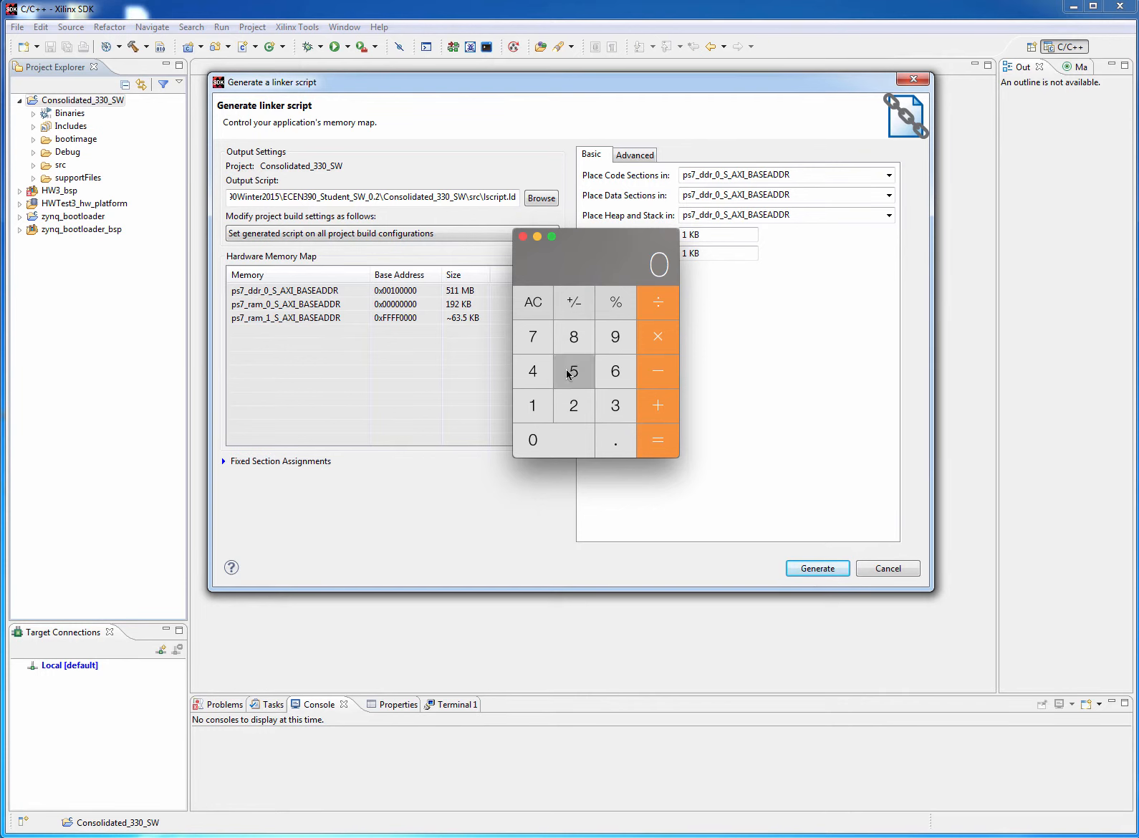
pyautogui.click(536, 440)
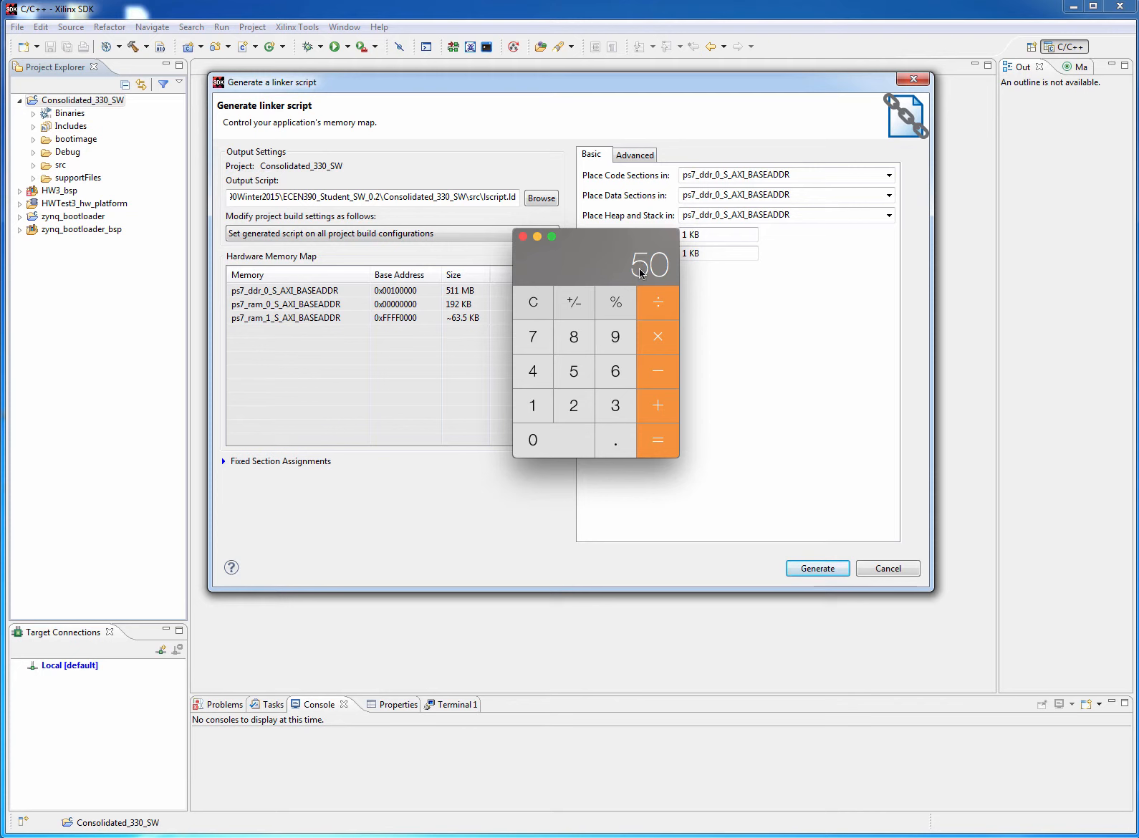
pyautogui.click(661, 341)
pyautogui.click(573, 338)
pyautogui.click(661, 439)
pyautogui.moveTo(644, 232); pyautogui.dragTo(593, 243)
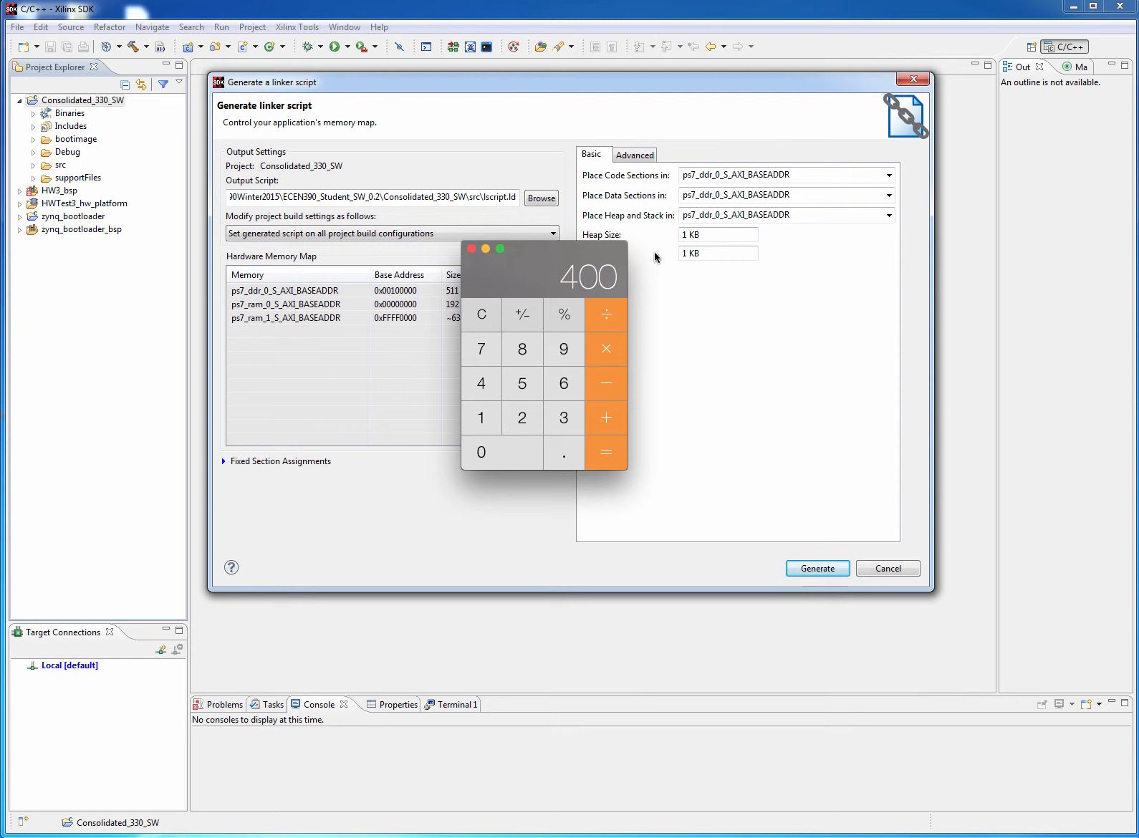
pyautogui.click(471, 249)
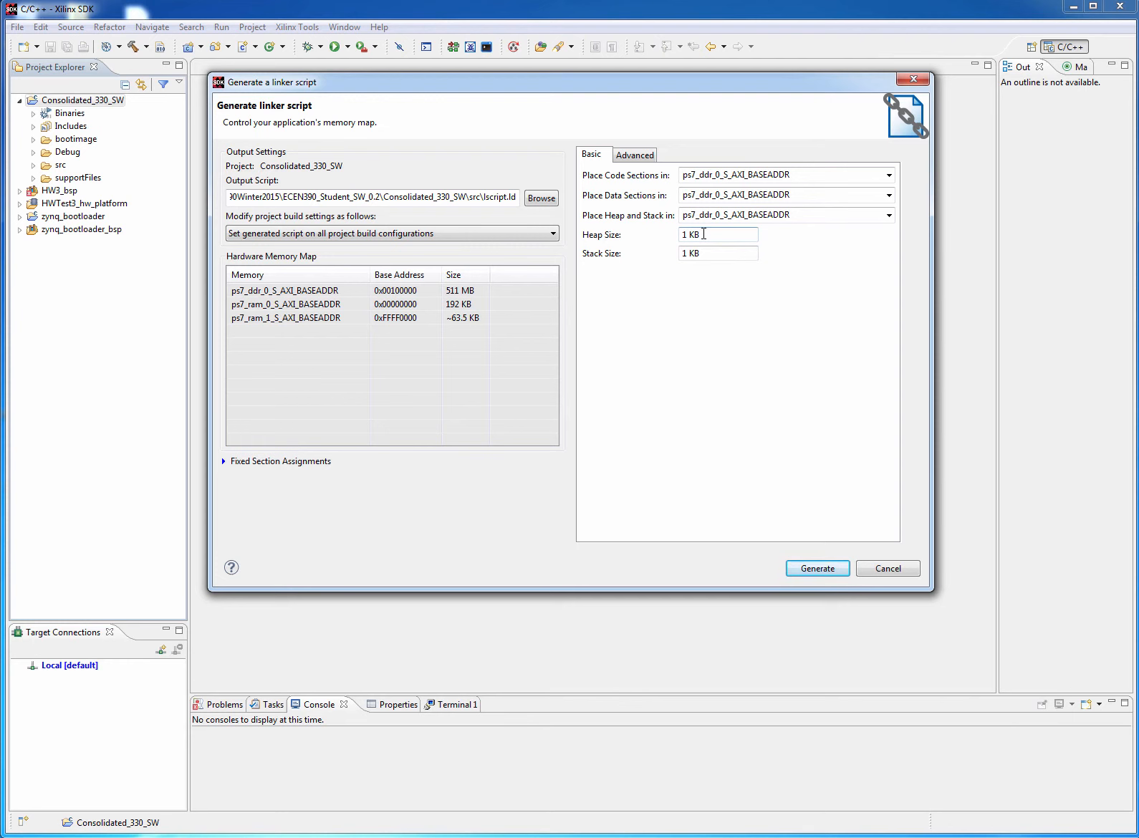
# Step: Set both the heap size and the stack size of the linker script to 1000000
pyautogui.moveTo(703, 234); pyautogui.dragTo(677, 238)
pyautogui.write('1000000')
pyautogui.click(727, 255)
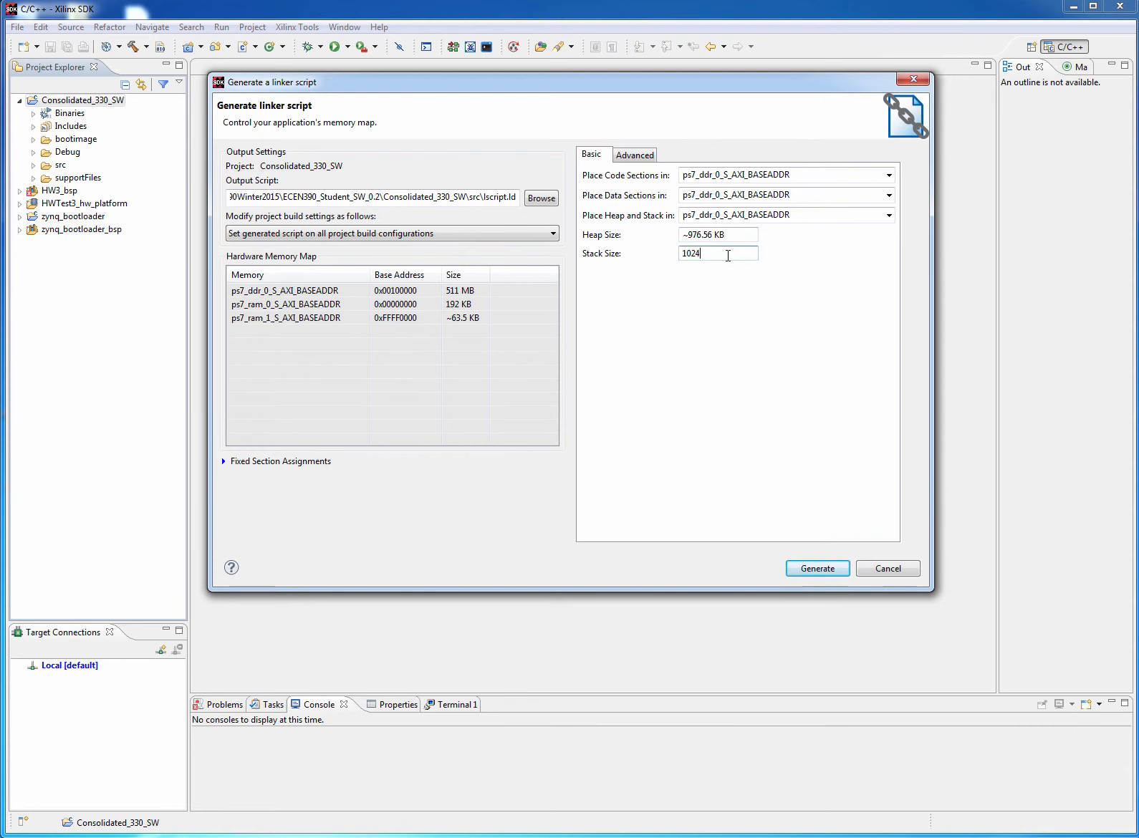
pyautogui.press('BackSpace')
pyautogui.press('BackSpace')
pyautogui.press('BackSpace')
pyautogui.press('BackSpace')
pyautogui.write('1,00')
pyautogui.write('0')
pyautogui.press('BackSpace')
pyautogui.press('BackSpace')
pyautogui.press('BackSpace')
pyautogui.press('BackSpace')
pyautogui.write('000000')
# Step: Check the entered heap and stack sizes and generate the linker script, overwriting the existing lscript.ld
pyautogui.click(733, 234)
pyautogui.click(735, 250)
pyautogui.click(734, 232)
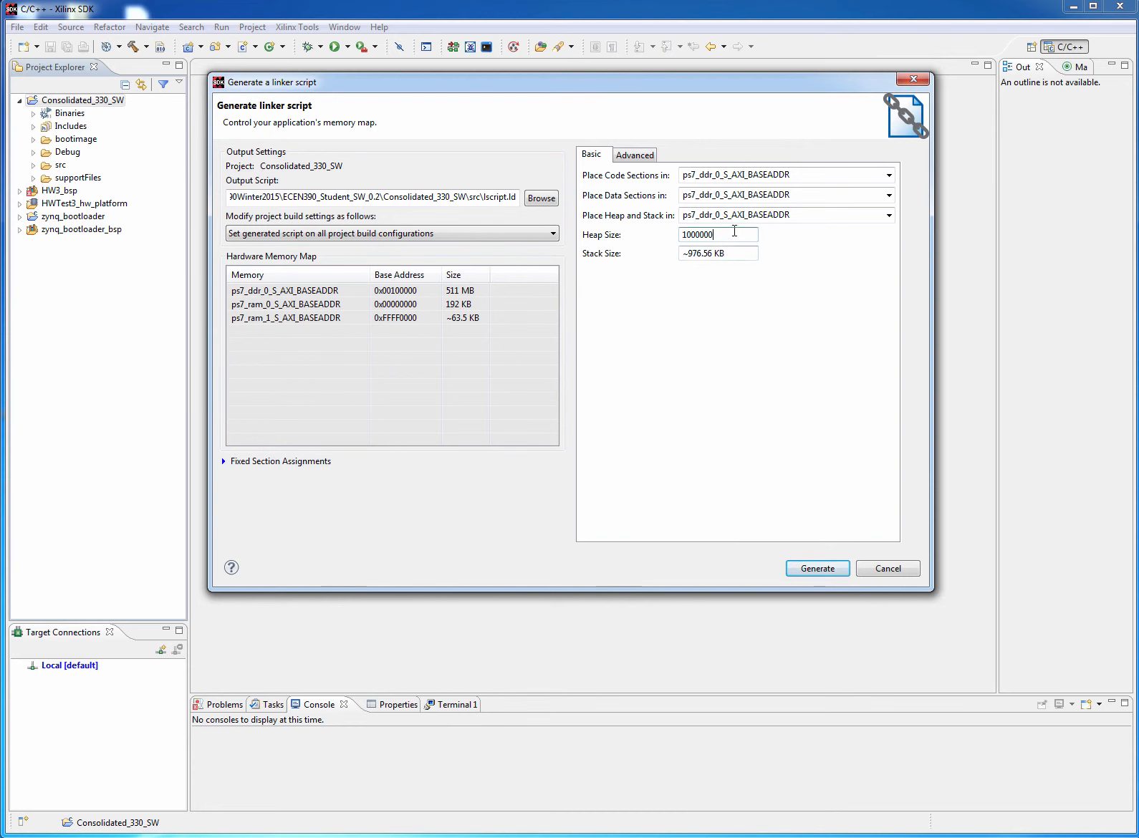
pyautogui.click(817, 568)
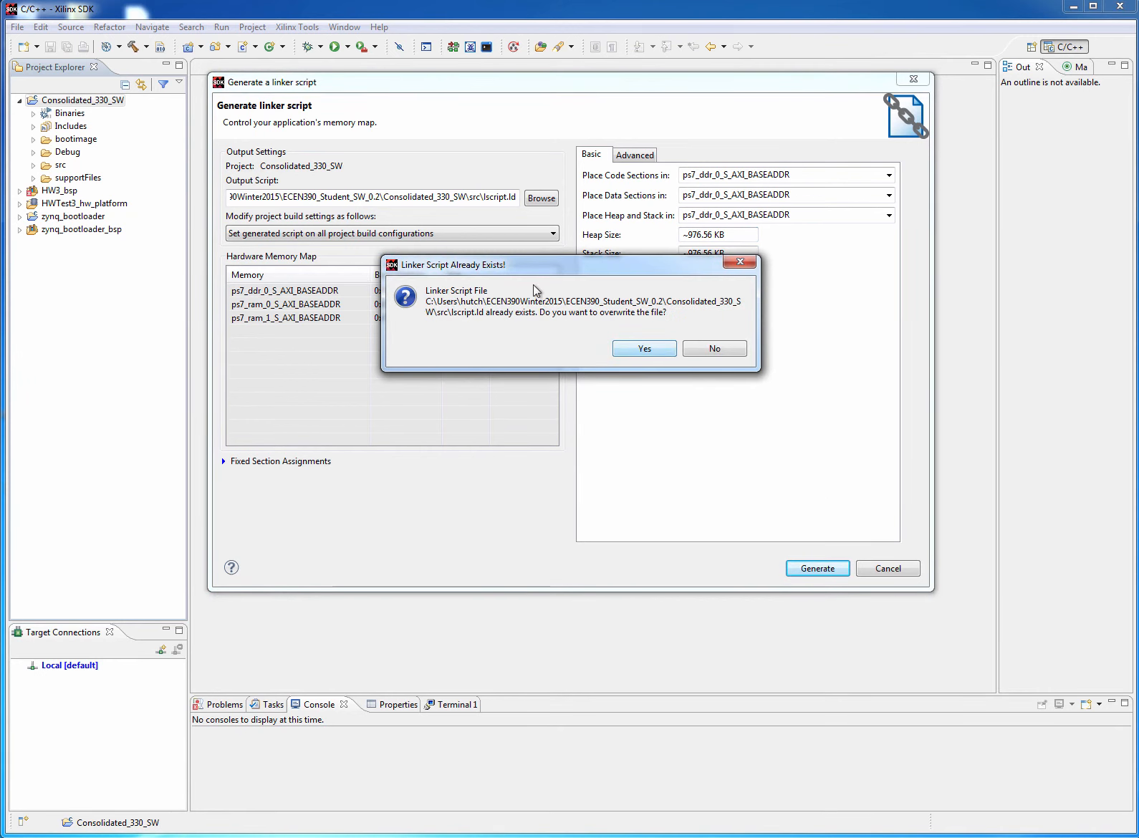
pyautogui.click(631, 349)
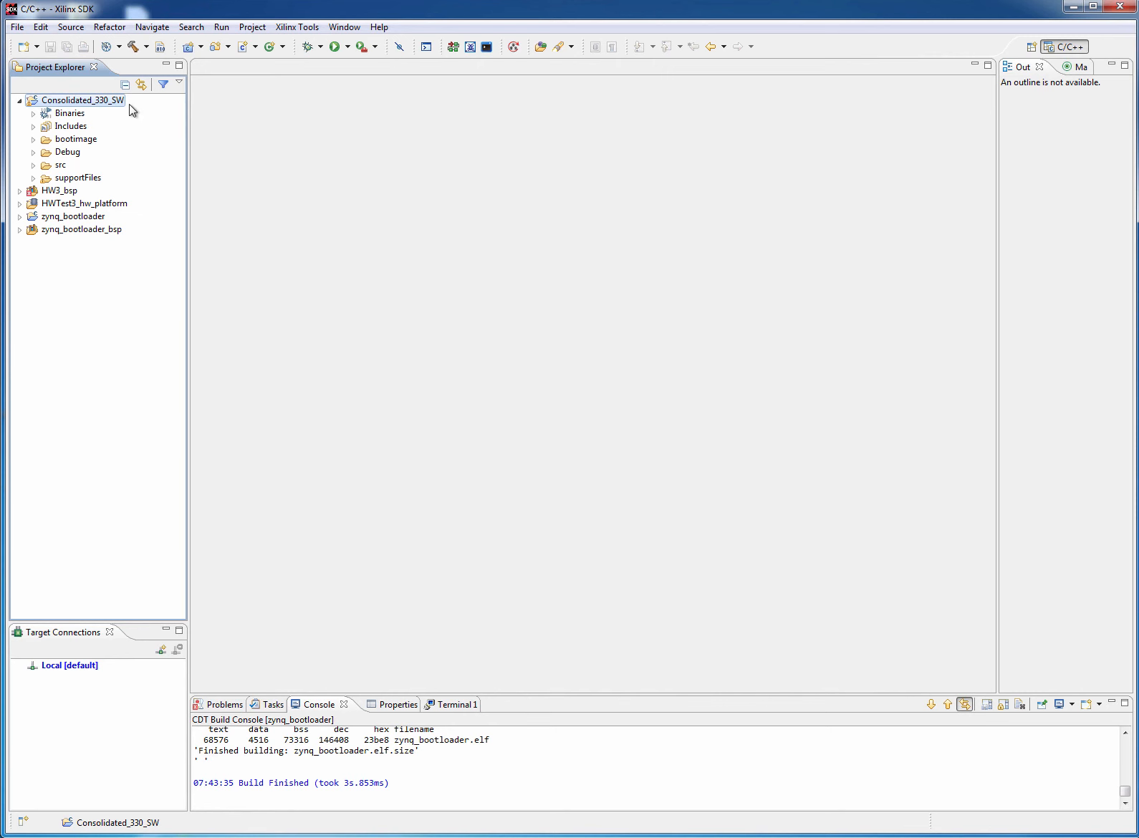
# Step: Reopen the linker script settings of Consolidated_330_SW to check the heap and stack sizes, and close them without regenerating
pyautogui.click(97, 103)
pyautogui.rightClick(97, 103)
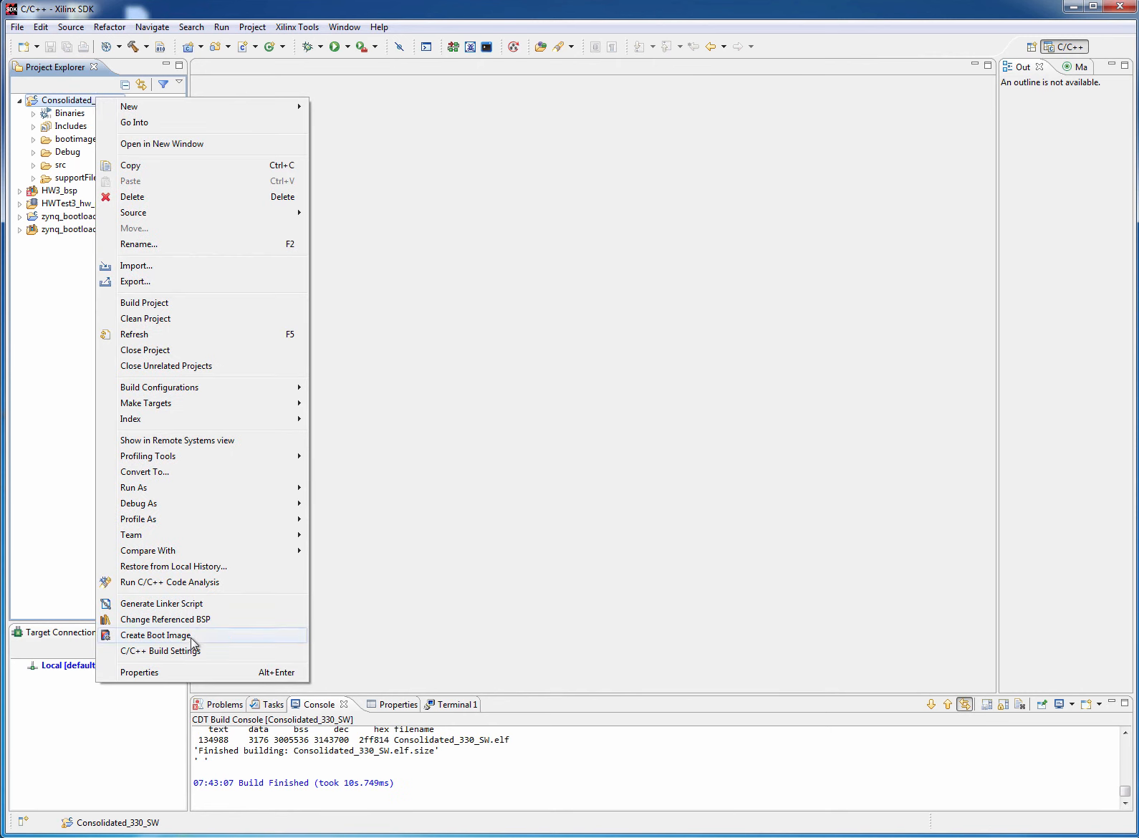
pyautogui.click(196, 606)
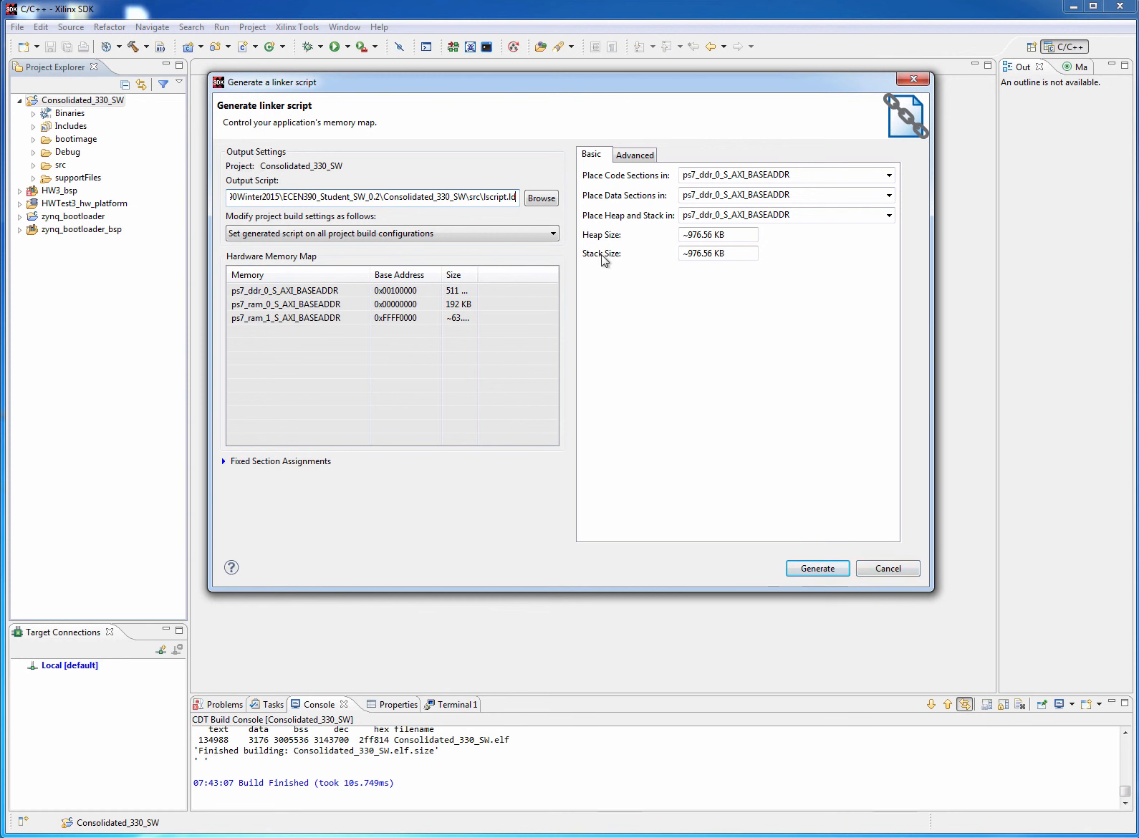
pyautogui.click(888, 568)
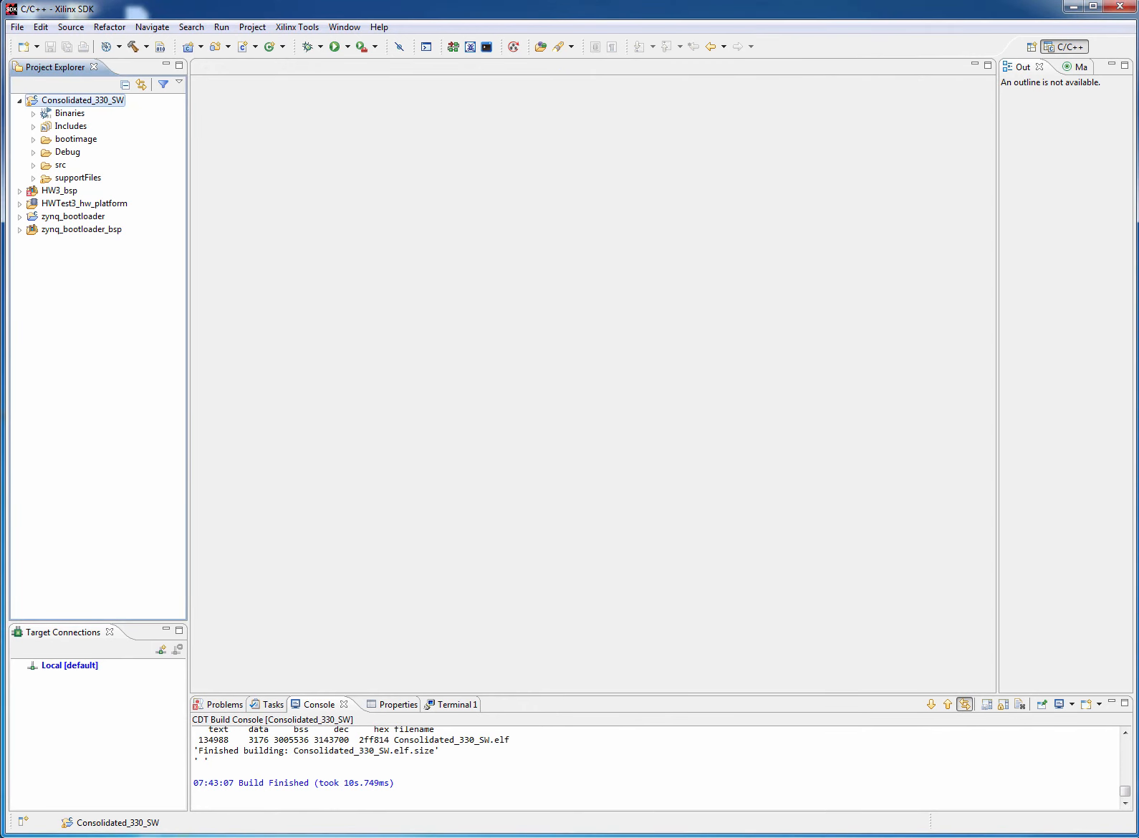